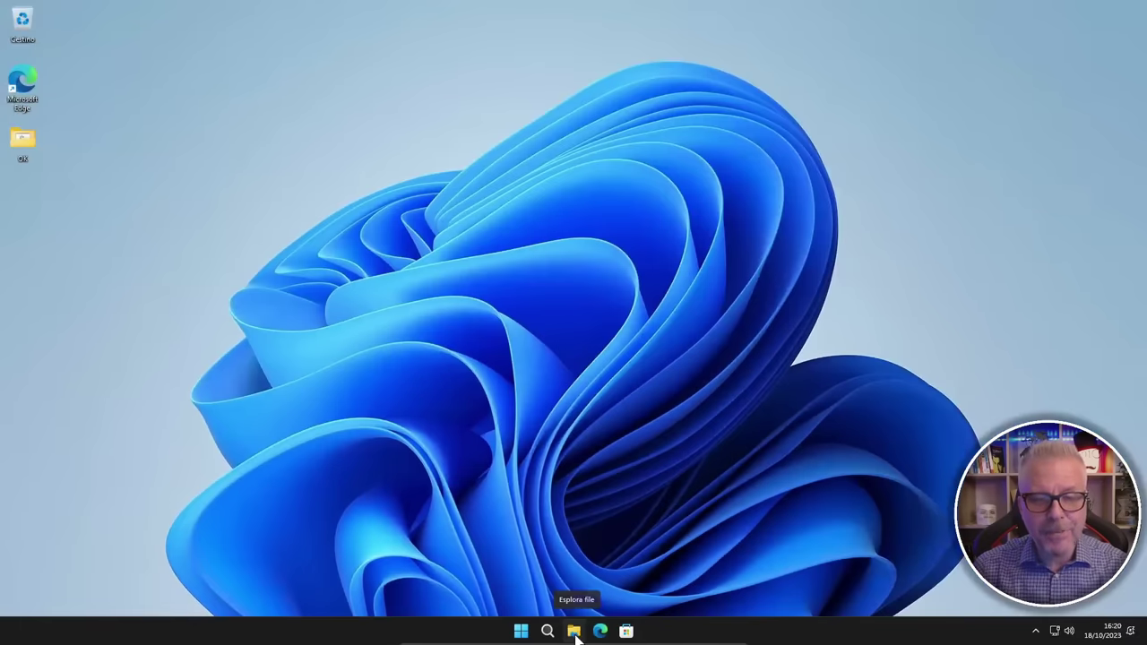
# Open the Pannello di controllo from the address path of a File Explorer window.
pyautogui.click(572, 627)
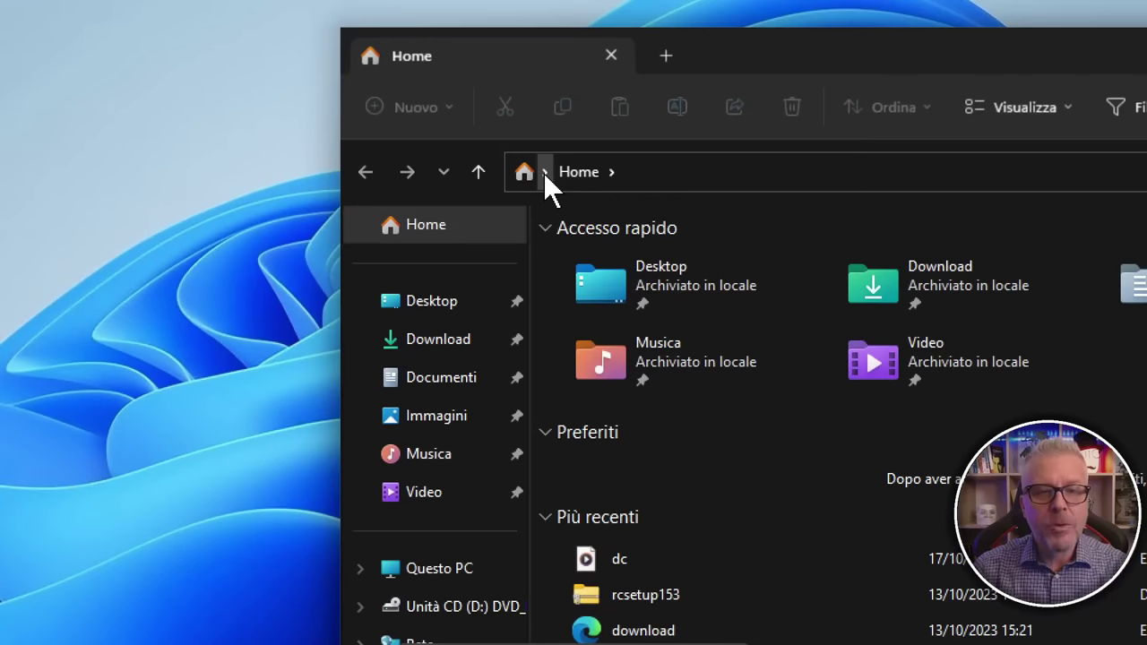
pyautogui.click(543, 173)
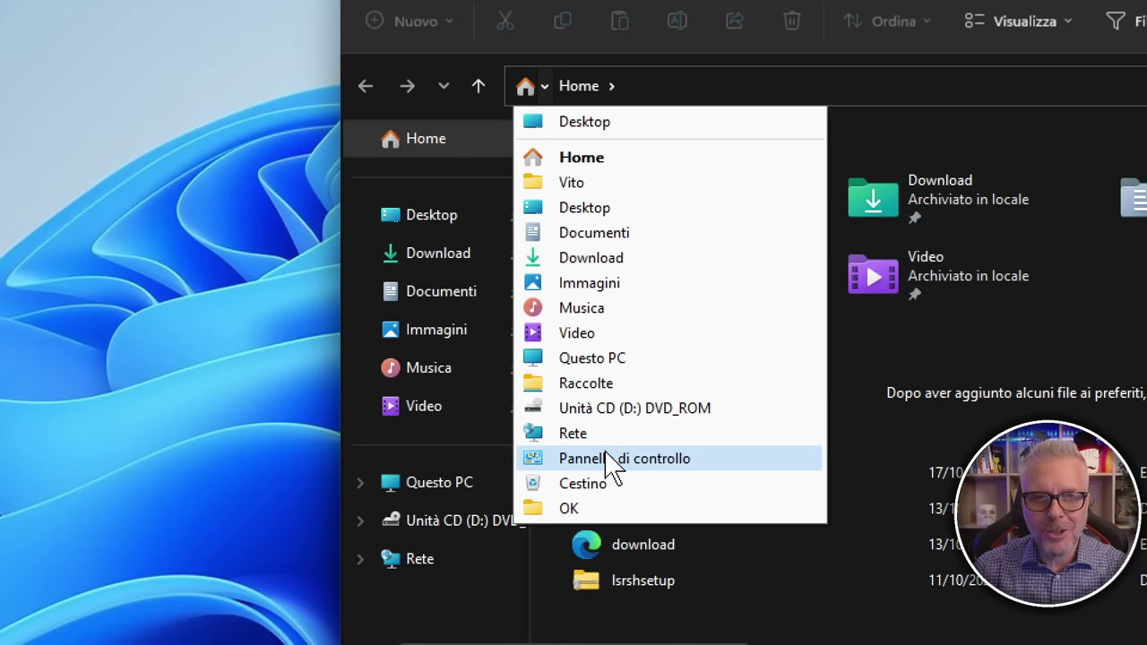
pyautogui.click(609, 461)
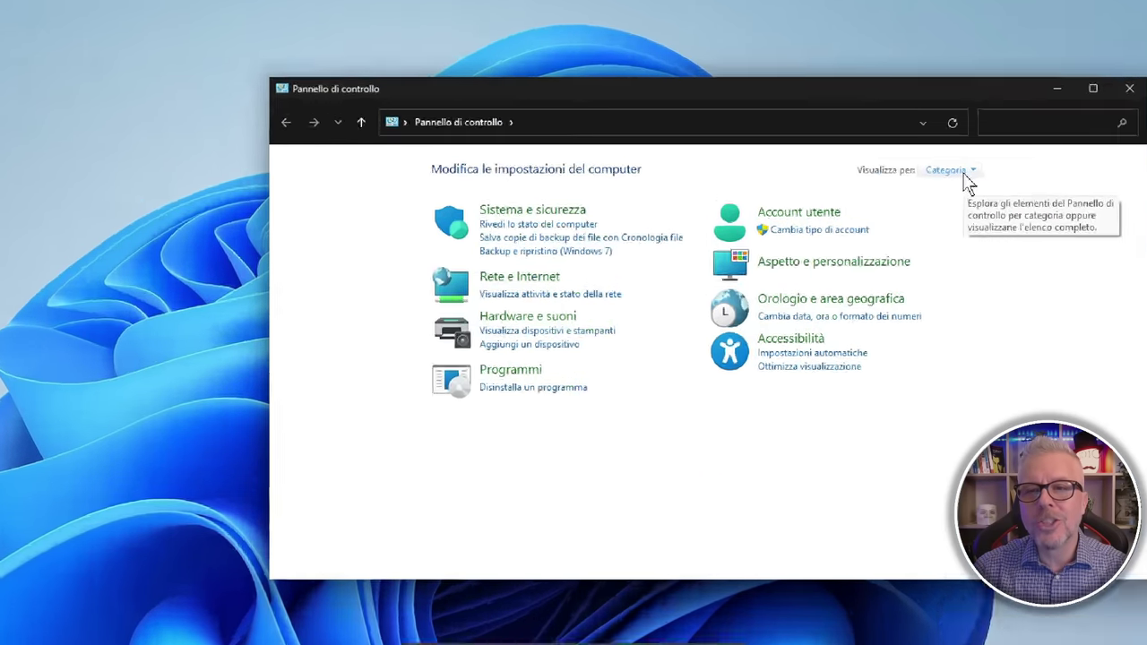
# Show the Pannello di controllo items as Icone grandi and open Gestione dispositivi.
pyautogui.click(966, 177)
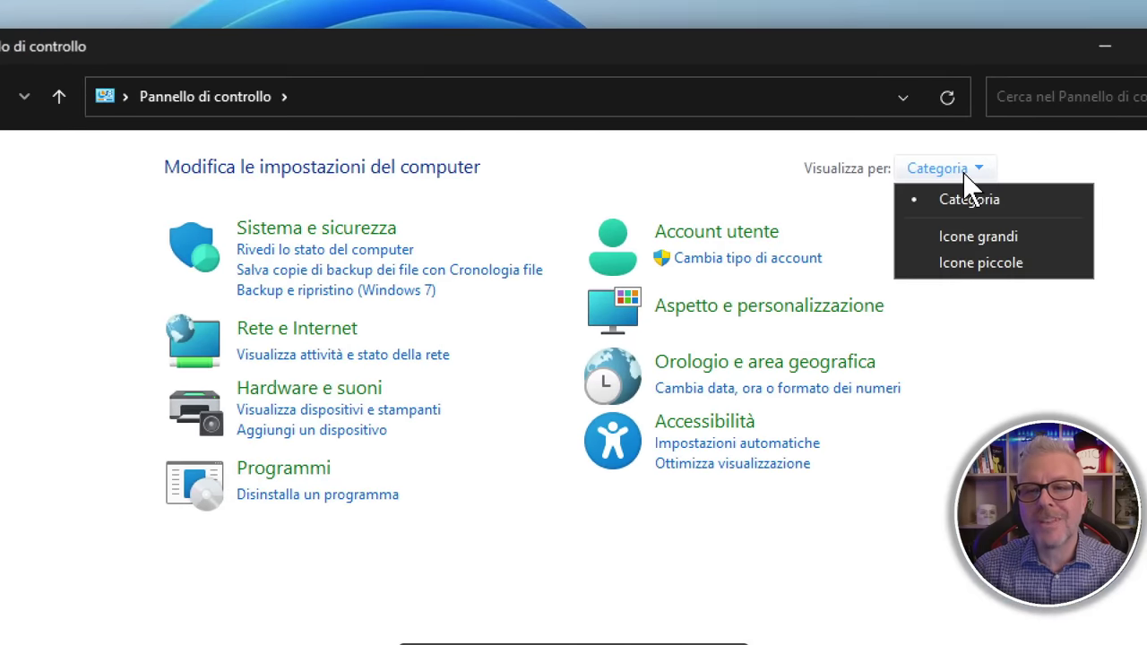
pyautogui.click(969, 241)
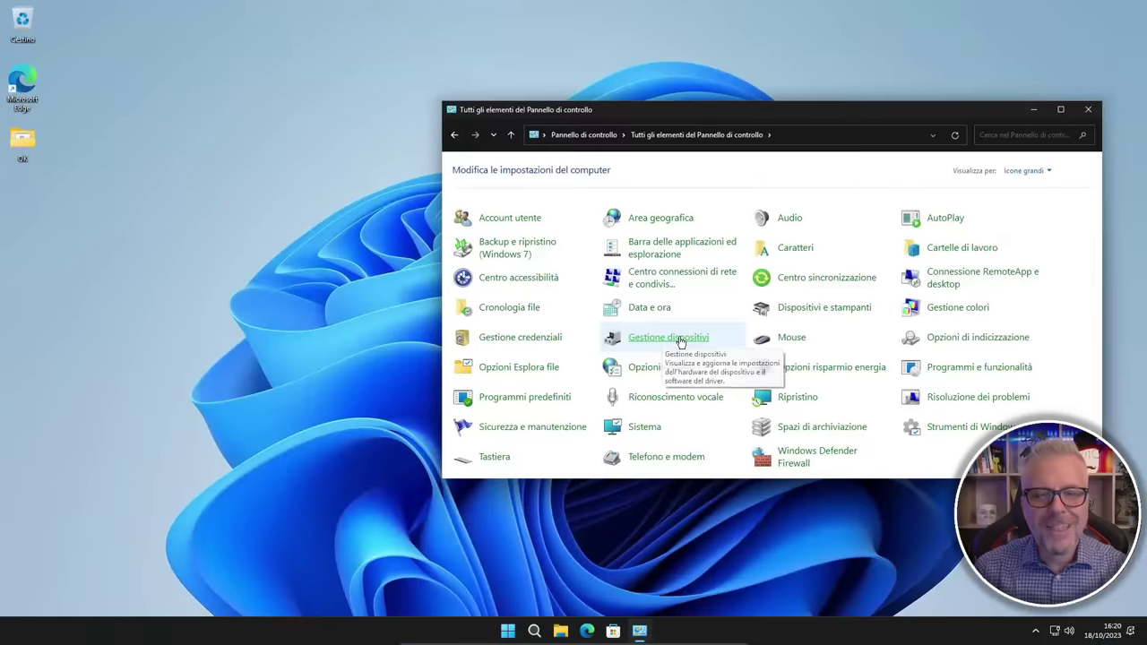
pyautogui.click(699, 348)
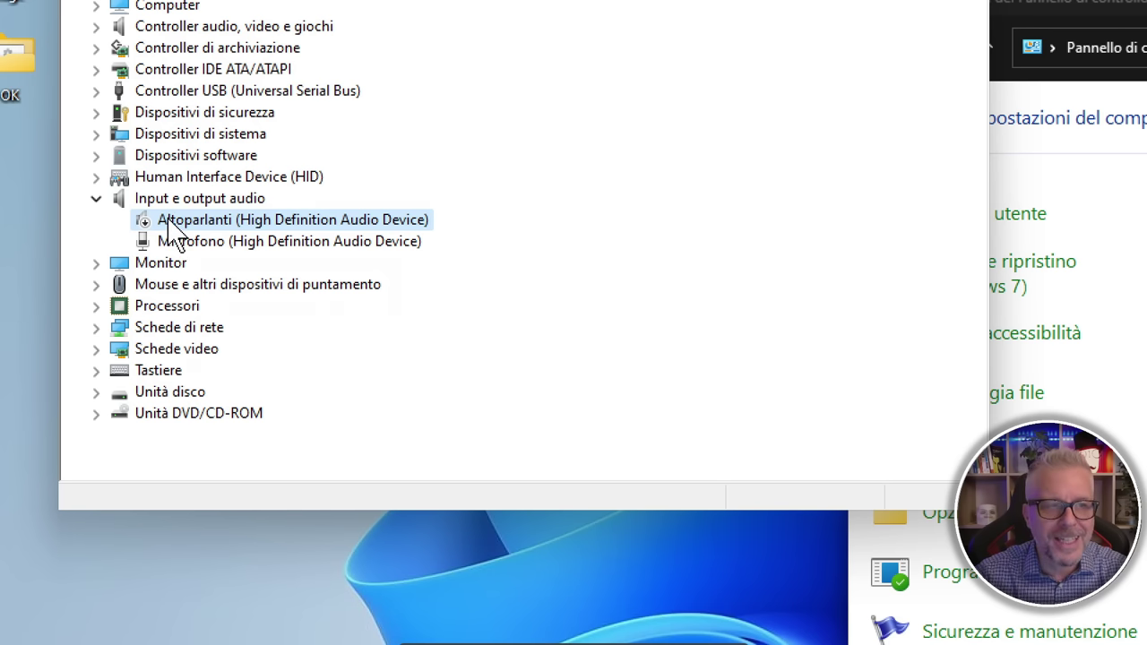
# Display the ID hardware property of Altoparlanti (High Definition Audio Device) and copy its value.
pyautogui.rightClick(169, 219)
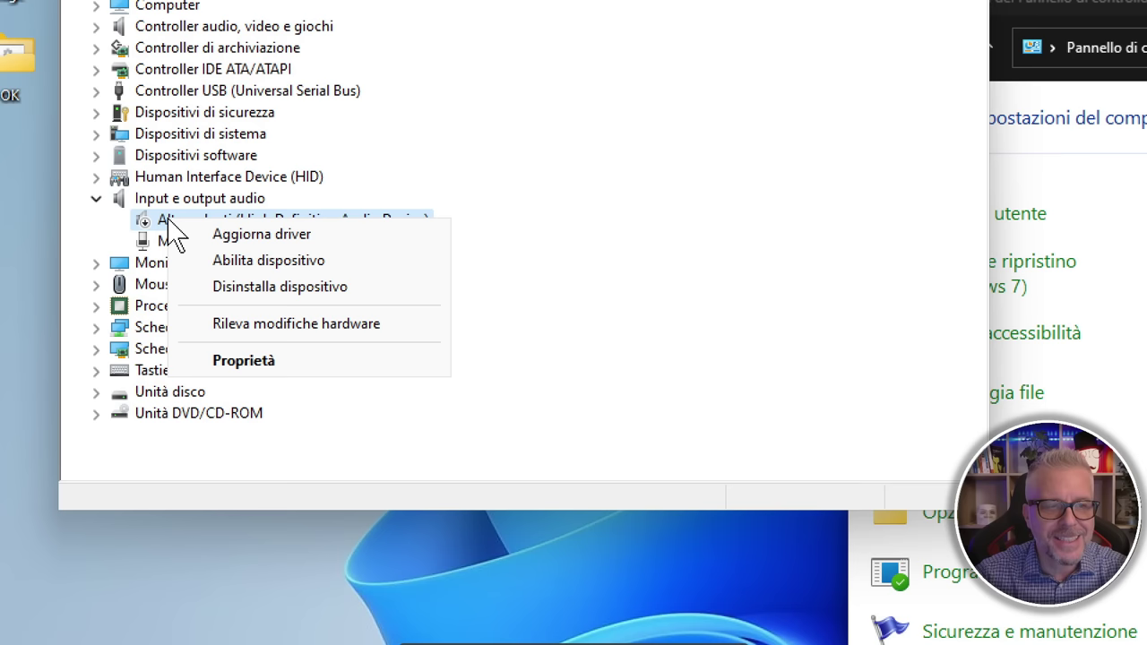
pyautogui.click(268, 367)
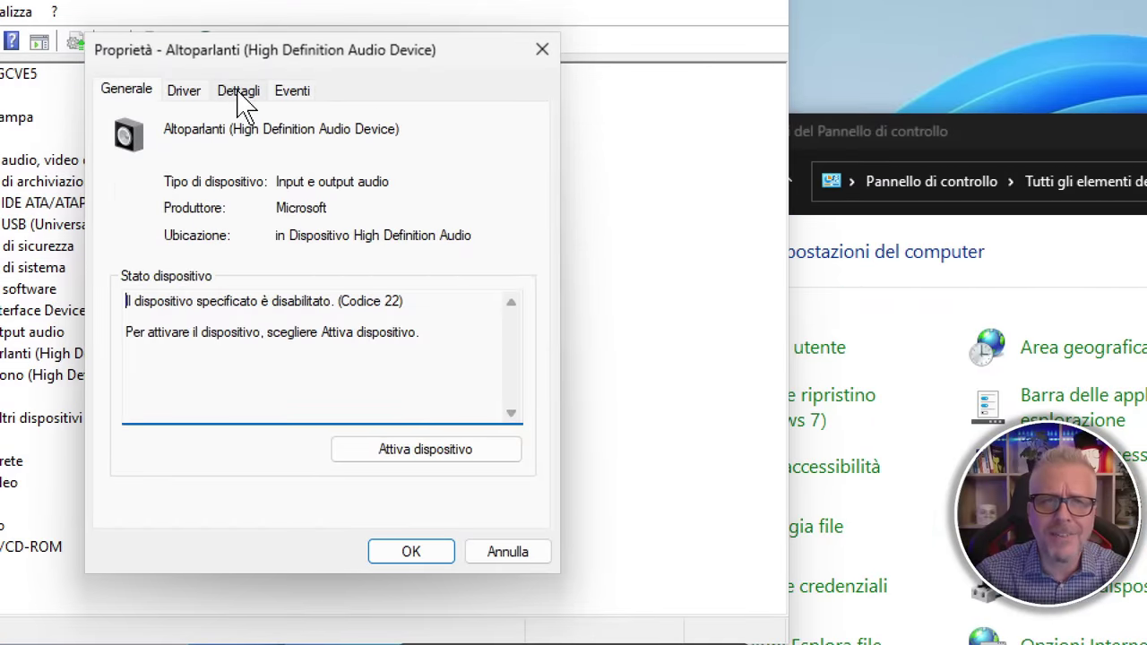
pyautogui.click(238, 92)
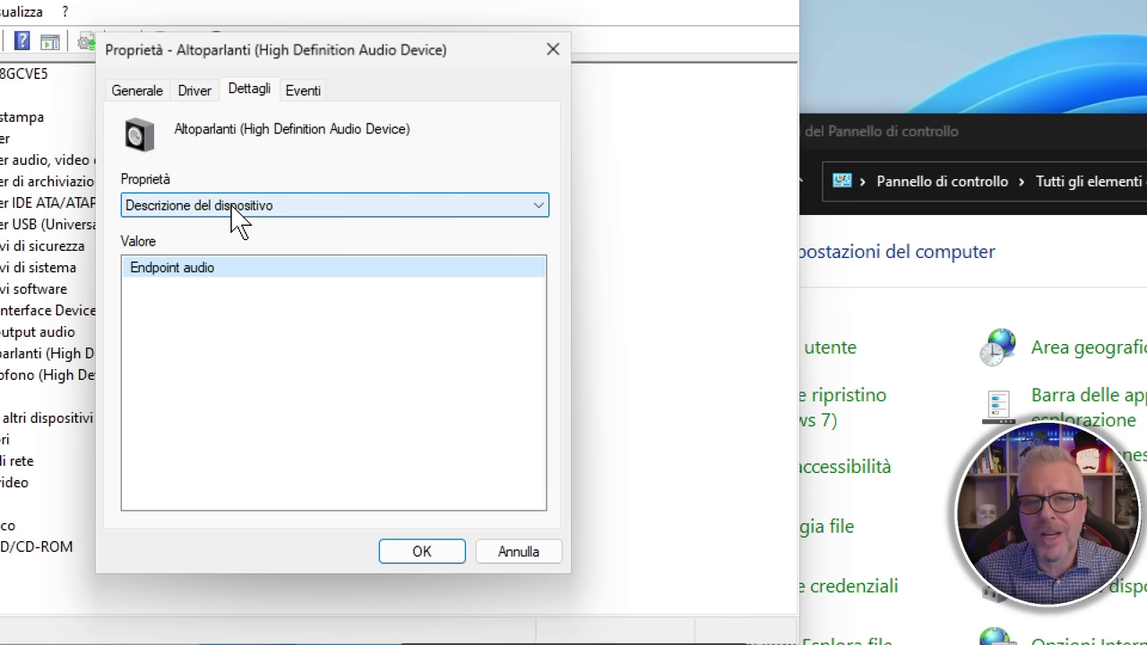
pyautogui.click(538, 205)
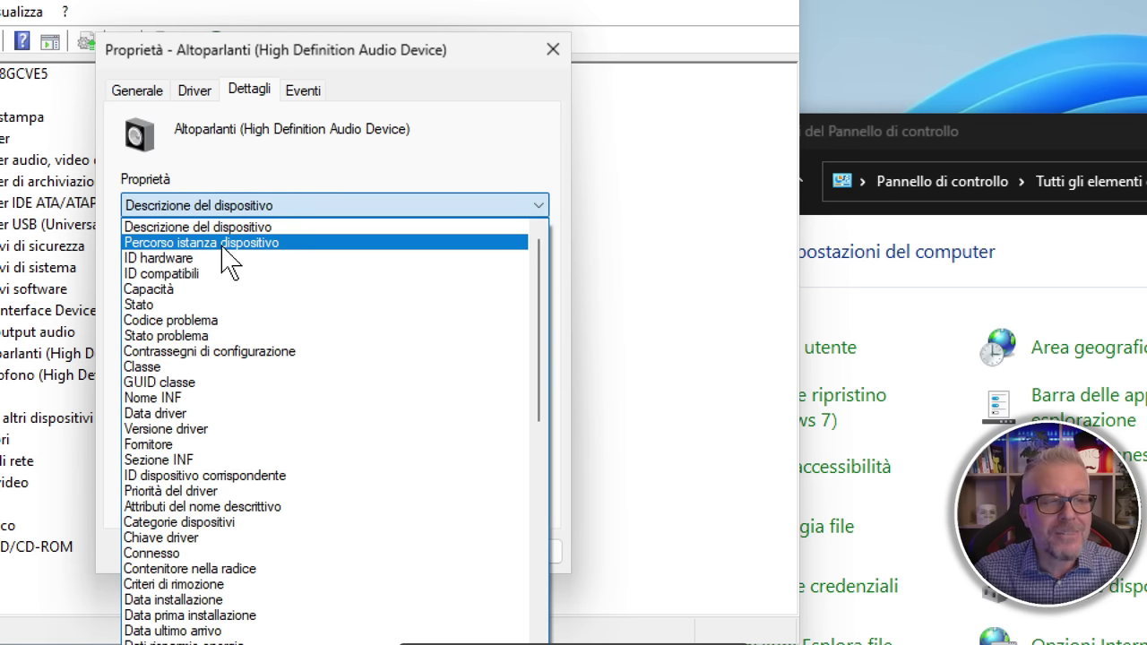
pyautogui.click(157, 259)
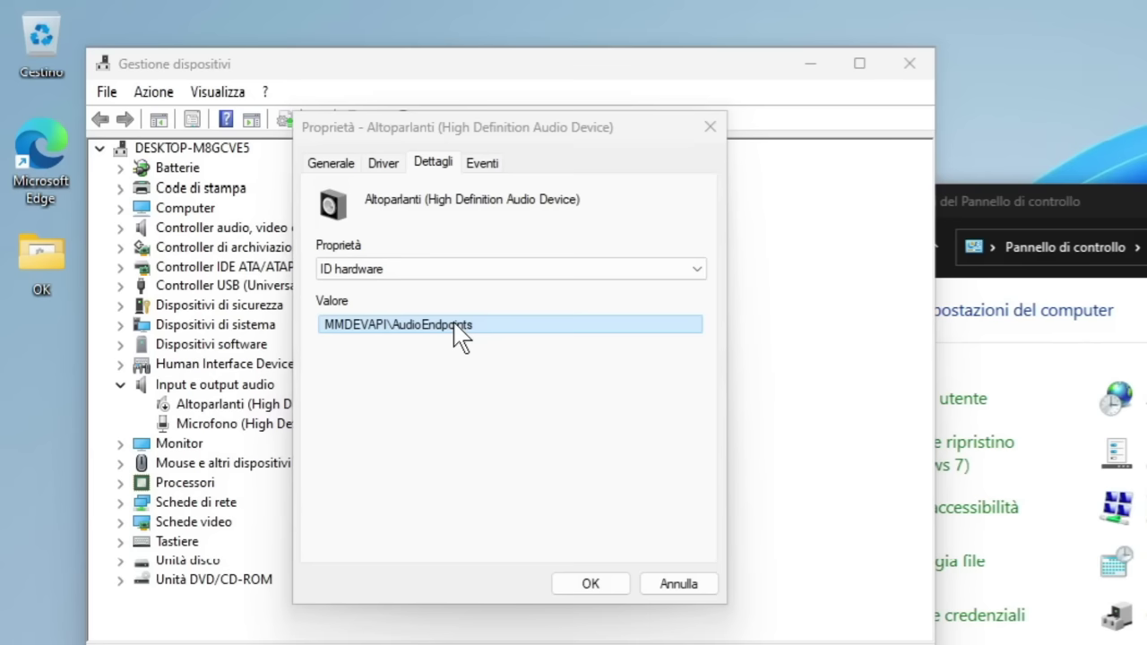
pyautogui.rightClick(457, 334)
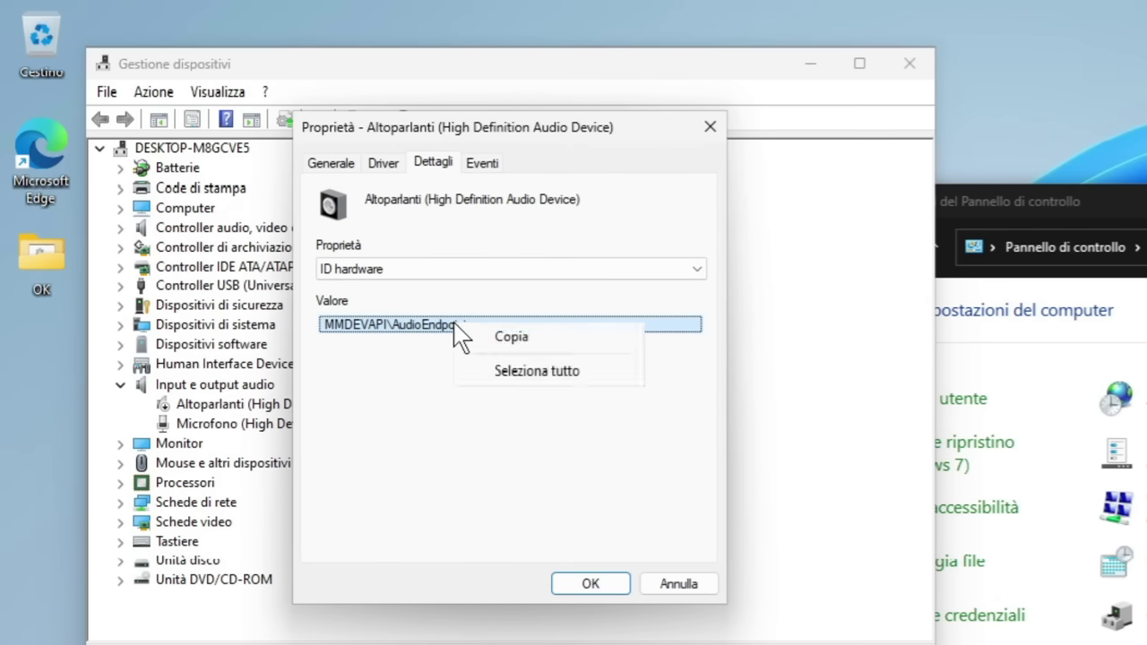
pyautogui.click(514, 340)
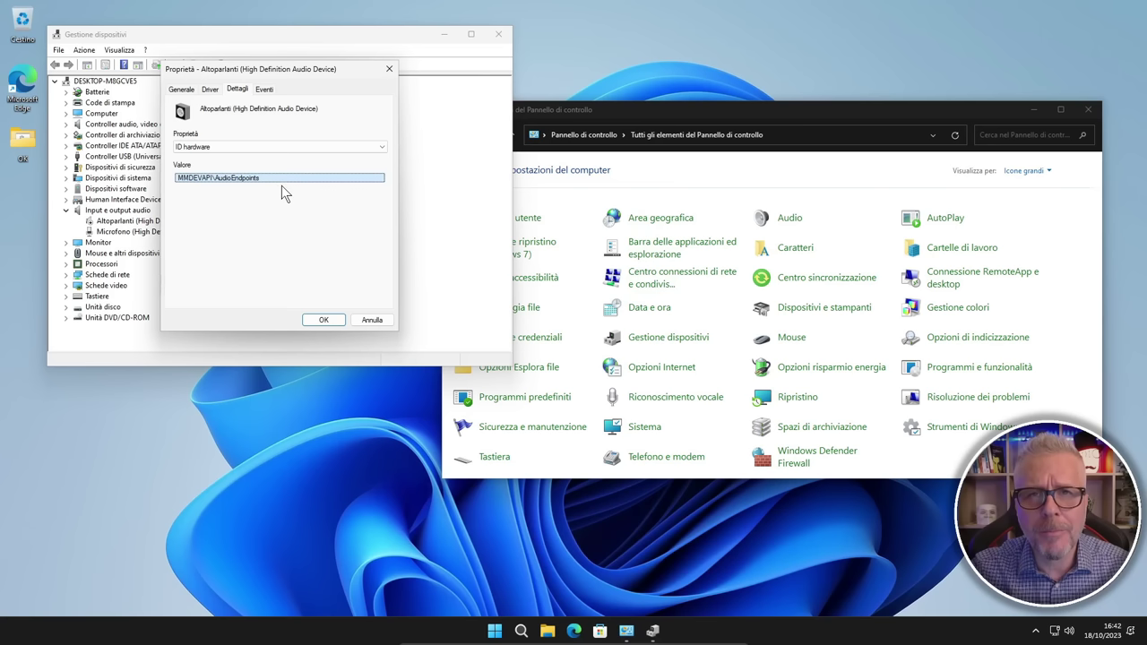
# Switch to Microsoft Edge and search Google for MMDEVAPI\AudioEndpoints.
pyautogui.click(573, 631)
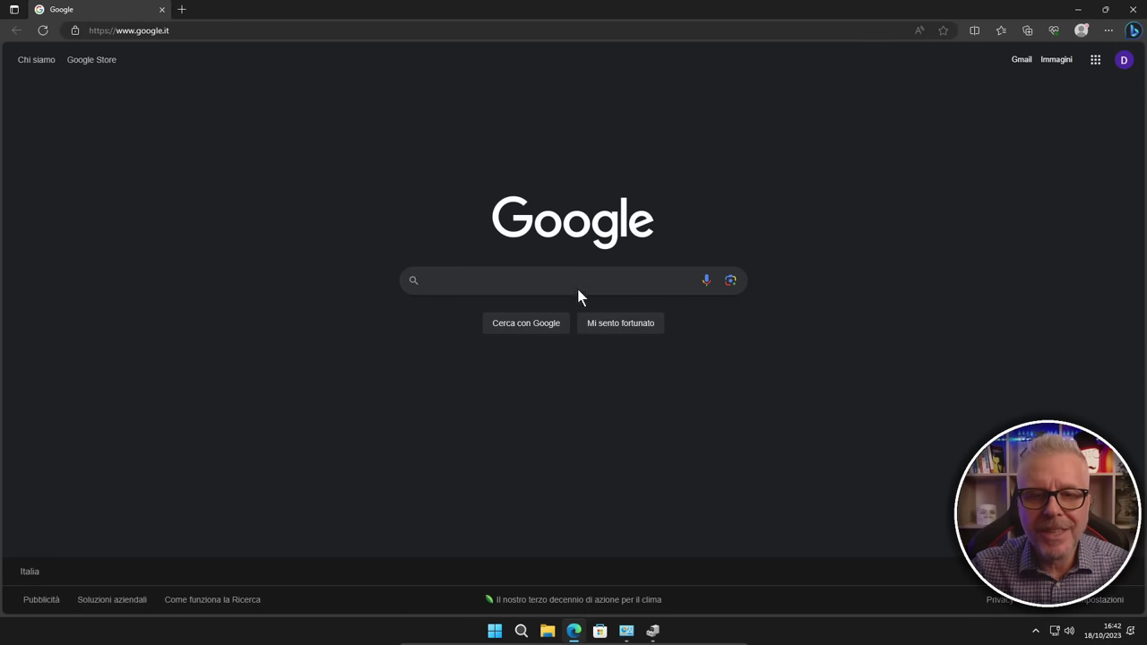
pyautogui.click(568, 280)
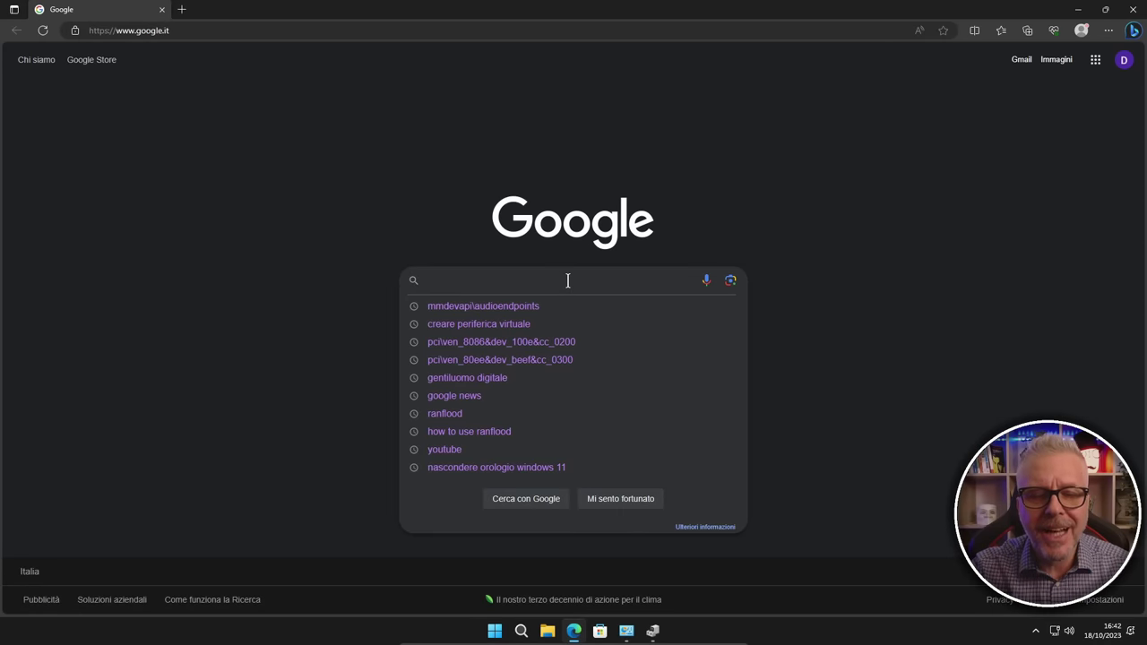
pyautogui.write('MMDEVAPI\\AudioEndpoints')
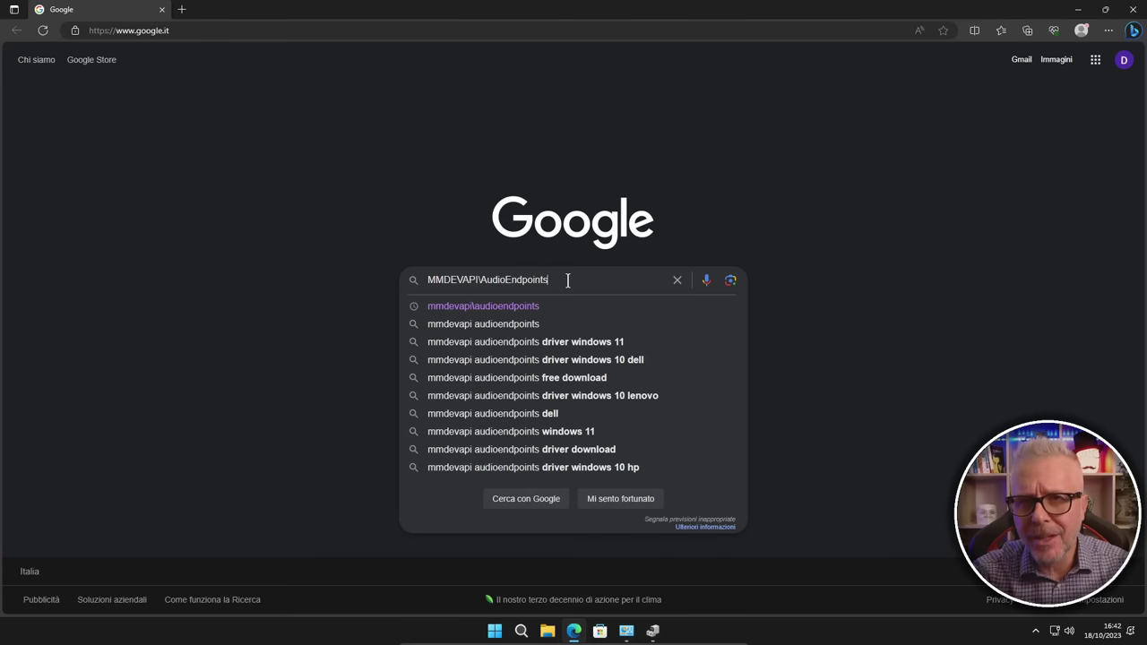
pyautogui.press('Return')
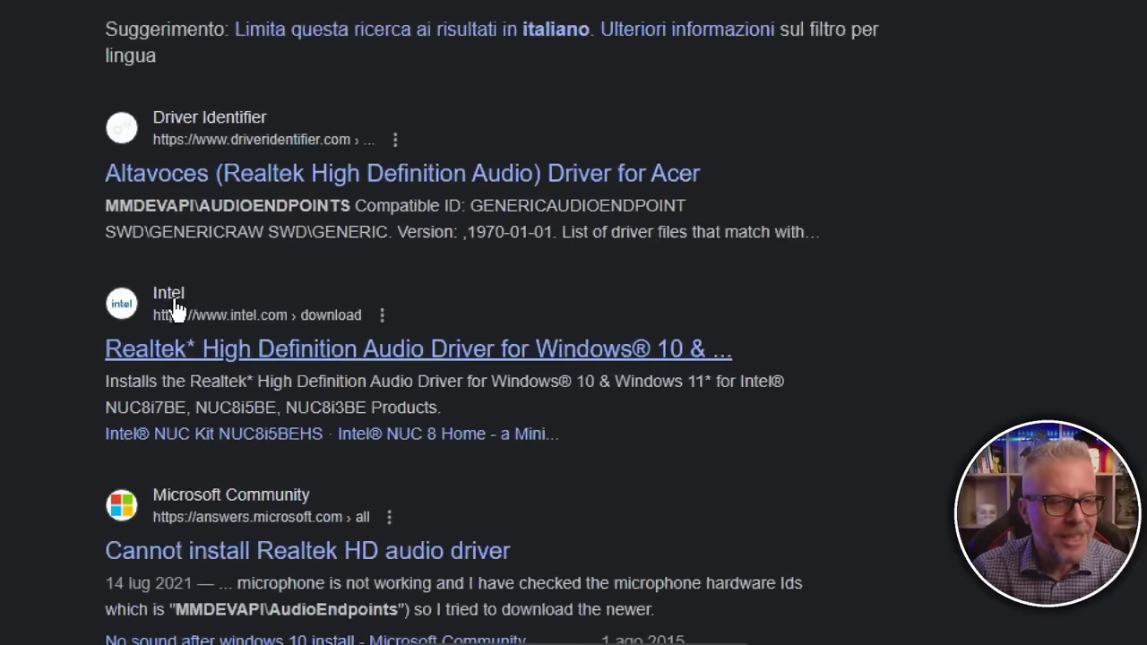
# Review the search results and open Lenovo's Realtek High Definition Audio Driver for Windows 10 page.
pyautogui.hotkey('ctrl', '-')
pyautogui.scroll(-5, 196, 388)
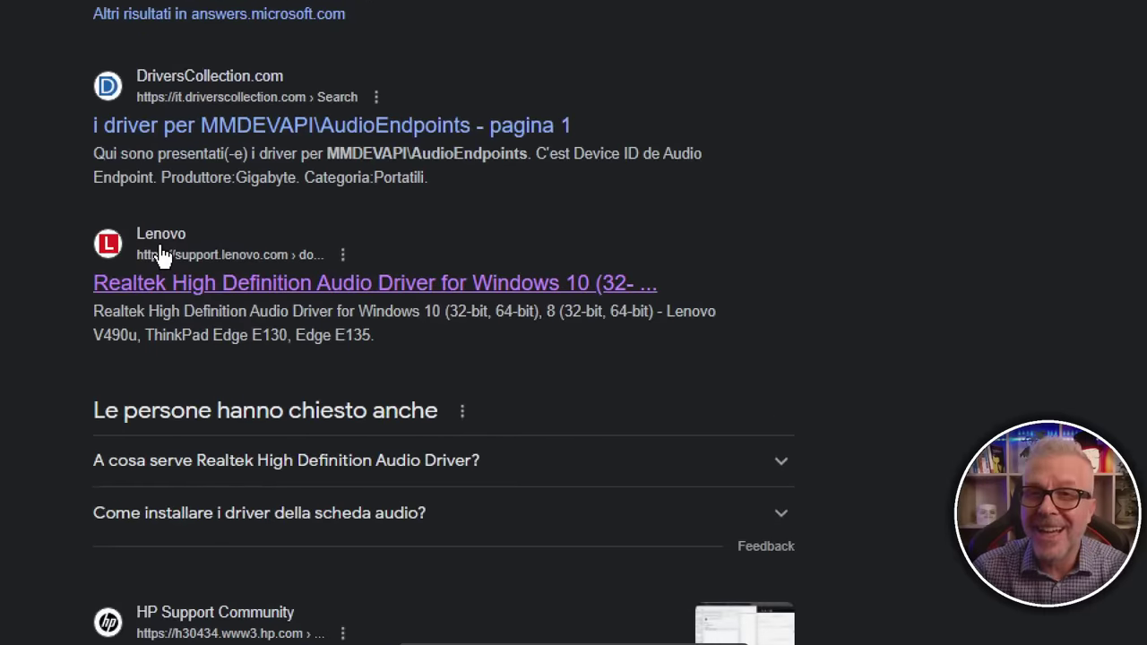
pyautogui.scroll(4, 346, 315)
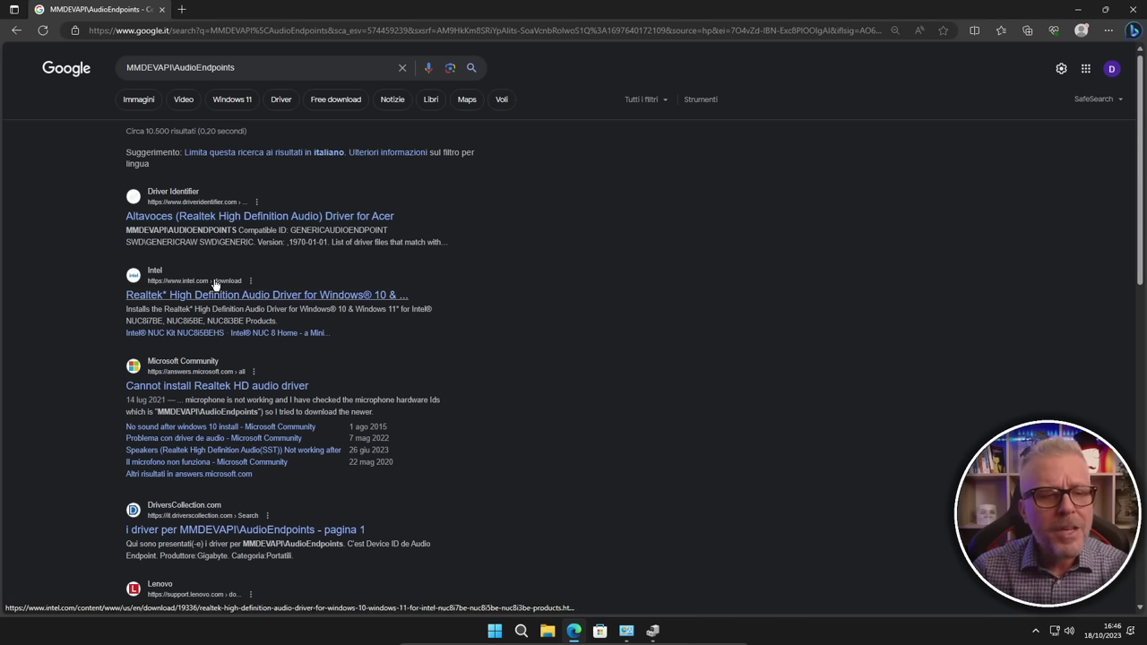
pyautogui.scroll(-3, 268, 289)
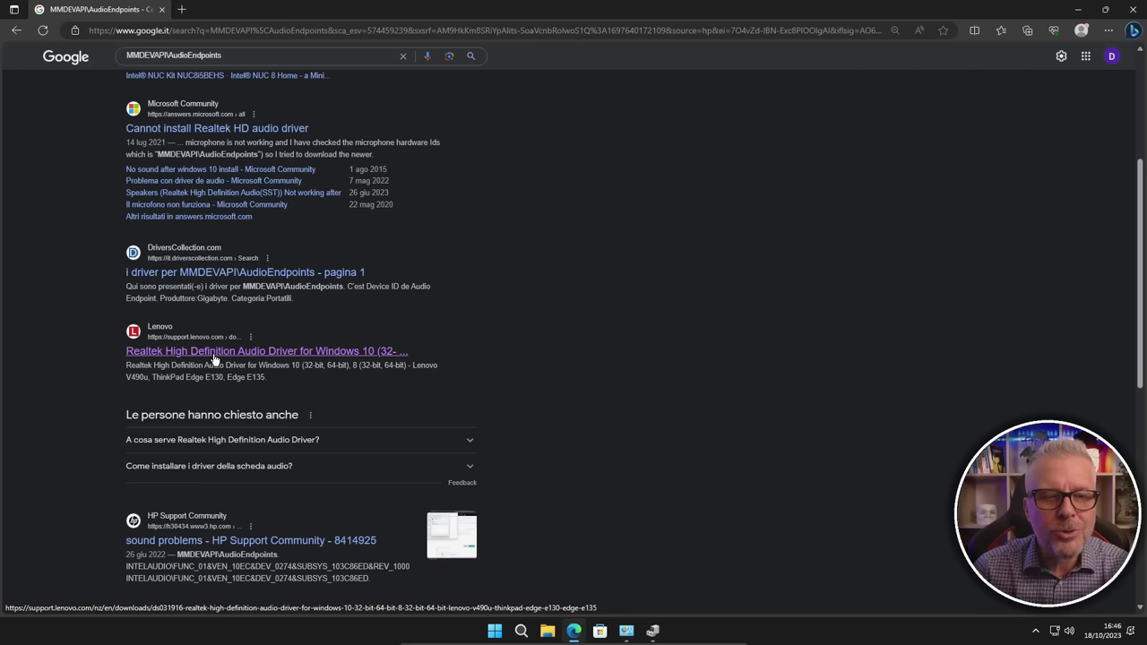
pyautogui.click(213, 356)
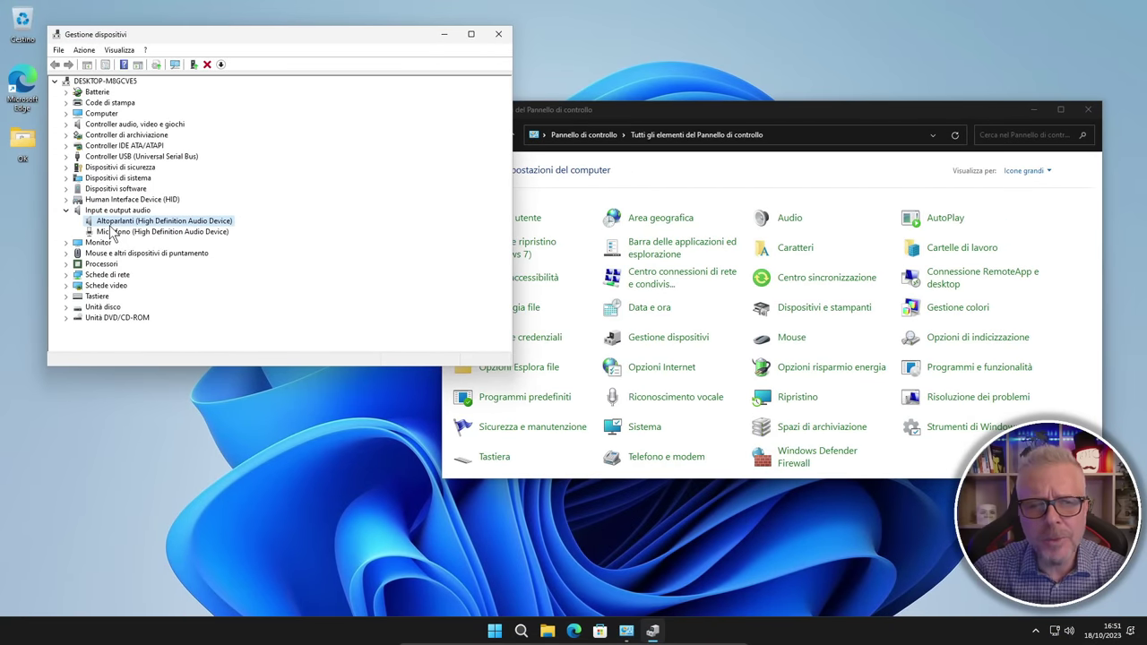
# In Gestione dispositivi, display the ID hardware property of the VirtualBox Graphics Adapter (WDDM) under Schede video.
pyautogui.click(65, 285)
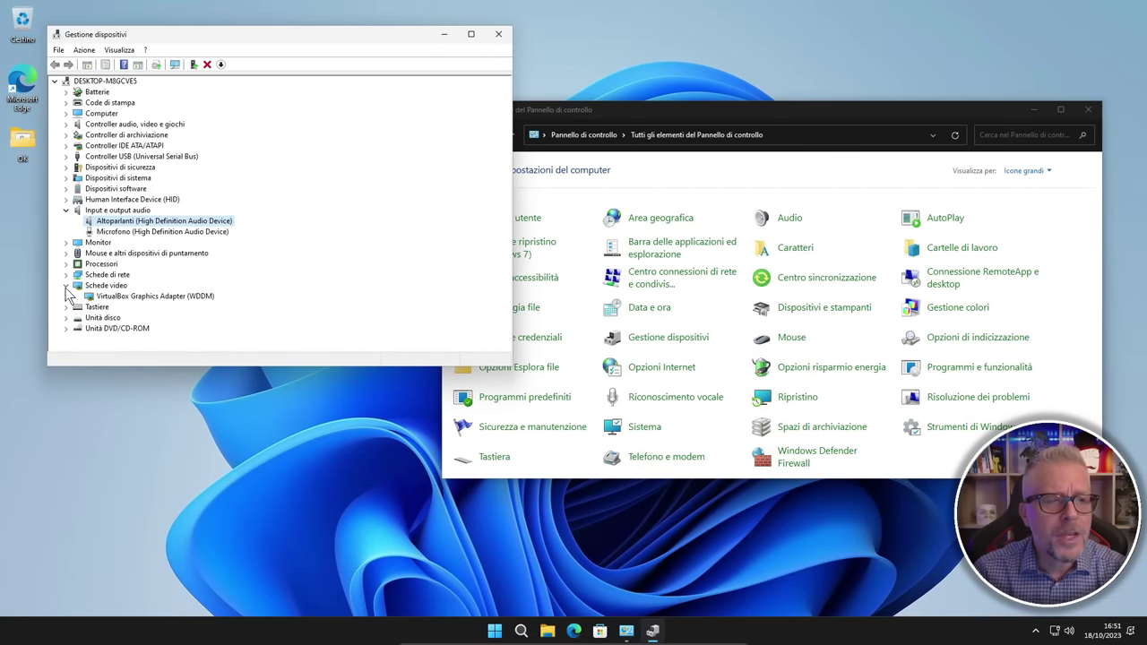
pyautogui.click(109, 296)
pyautogui.rightClick(124, 297)
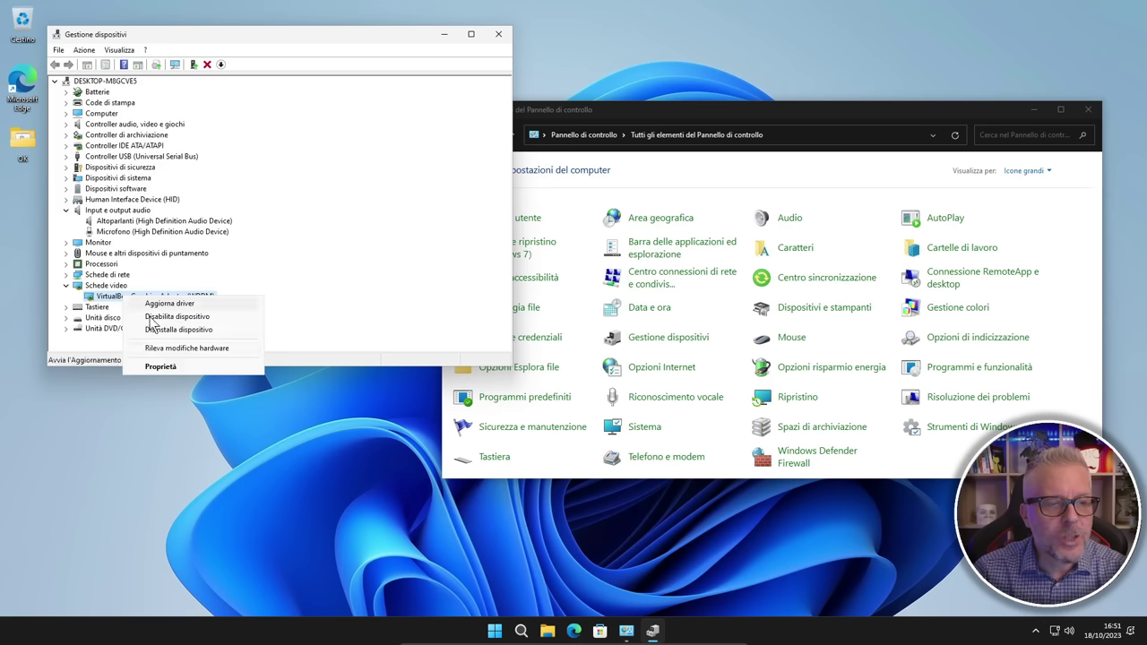
pyautogui.click(170, 365)
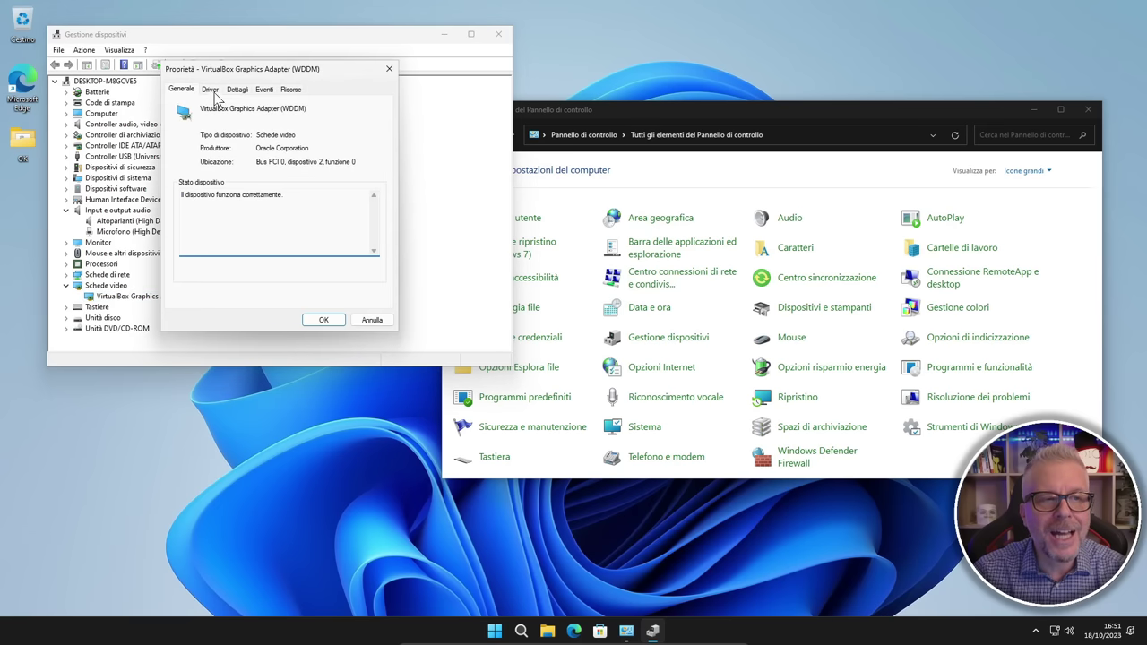
pyautogui.click(237, 89)
pyautogui.click(235, 147)
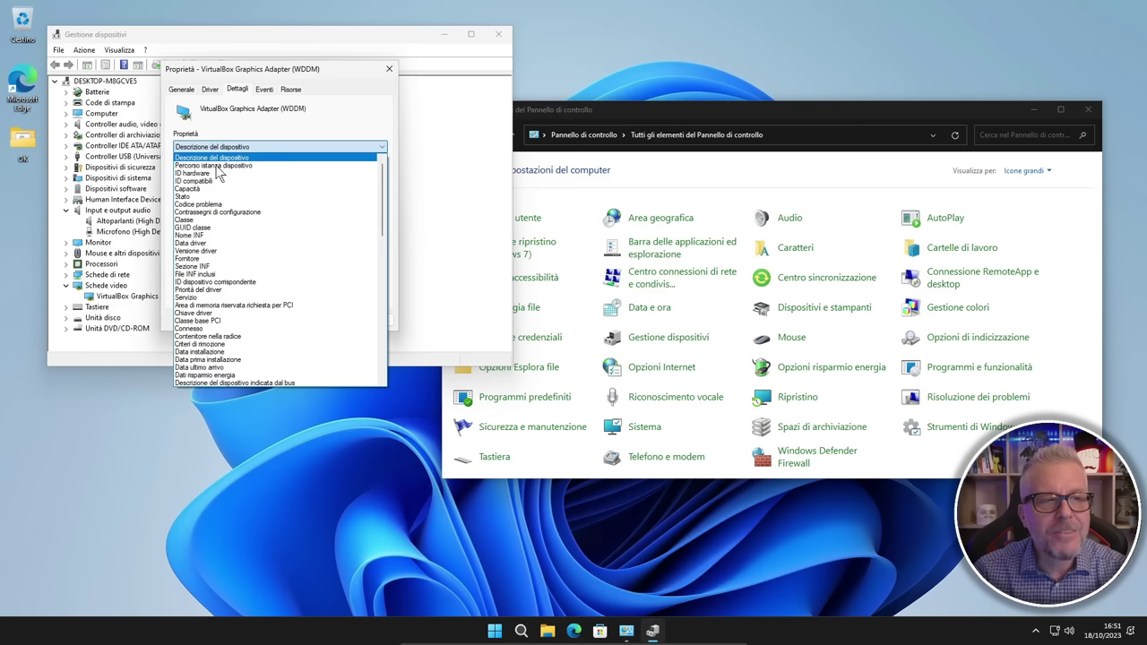
pyautogui.click(210, 173)
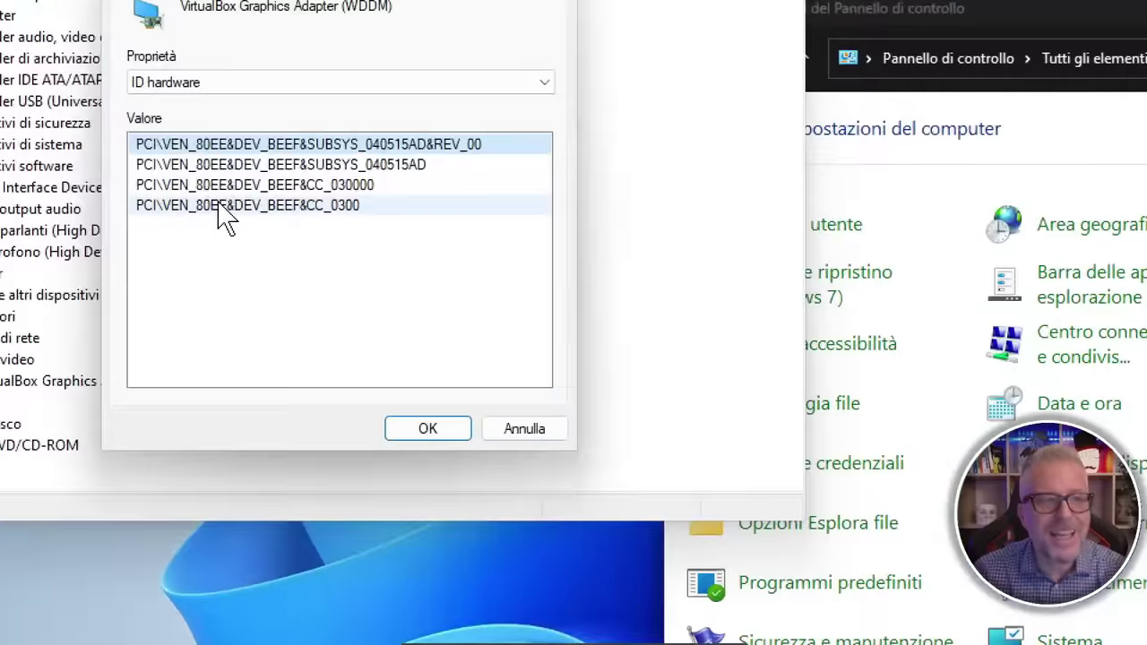
# Copy the graphics adapter's hardware ID PCI\VEN_80EE&DEV_BEEF&CC_0300.
pyautogui.click(219, 209)
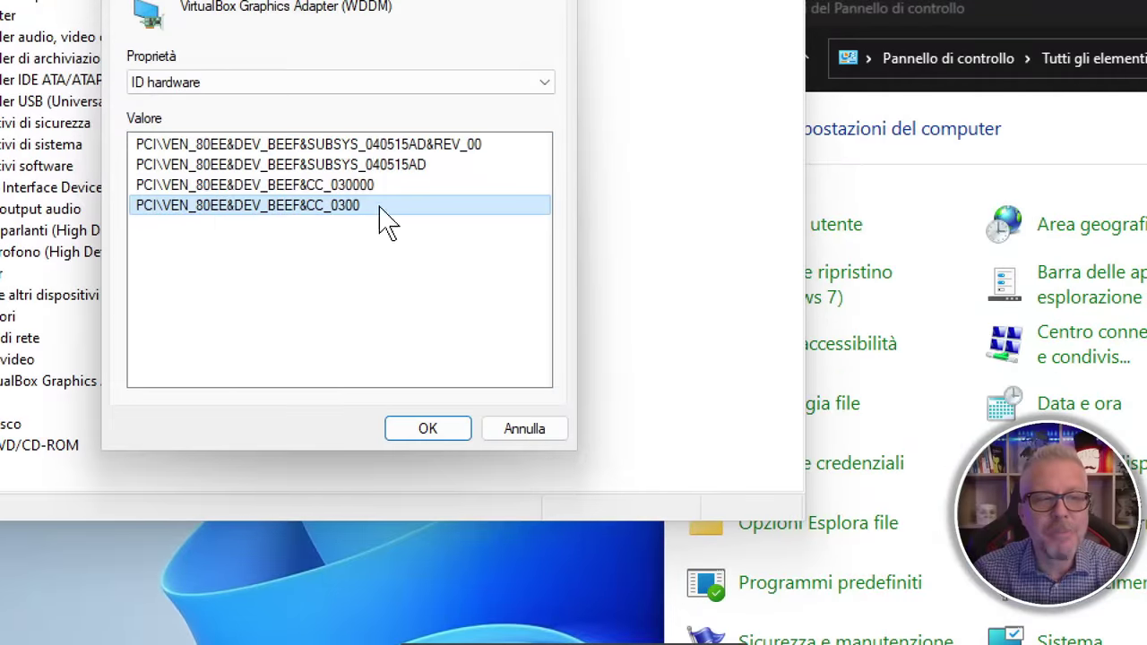
pyautogui.rightClick(303, 224)
pyautogui.click(340, 221)
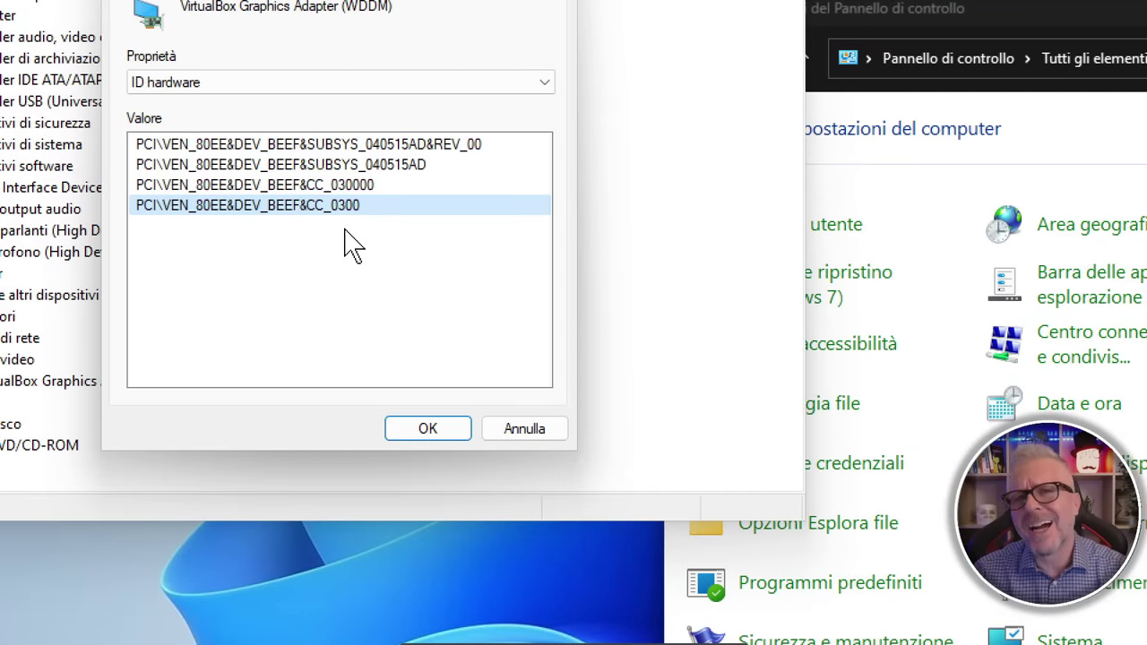